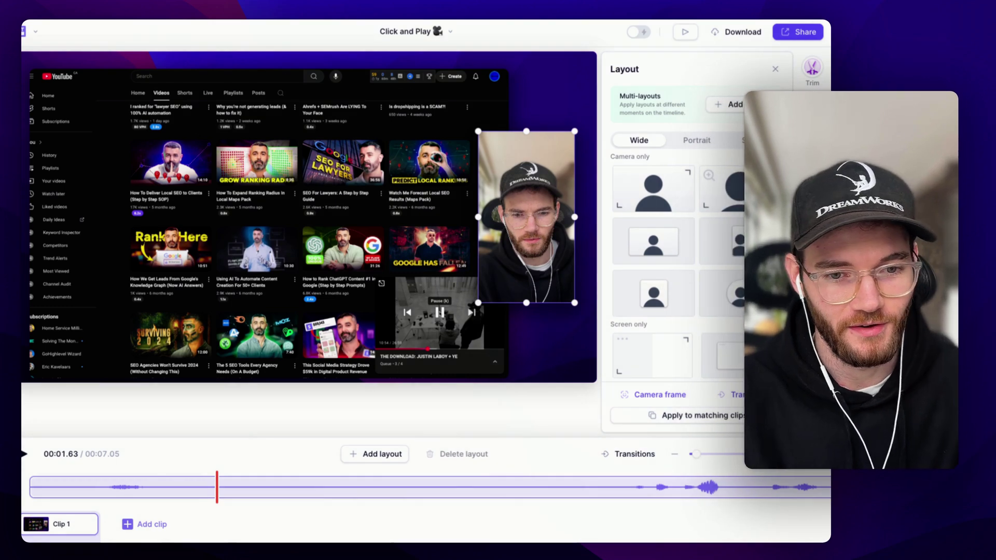
Step: Bring up the macOS screen capture controls, check the recording options, and dismiss them
key(super+shift+5)
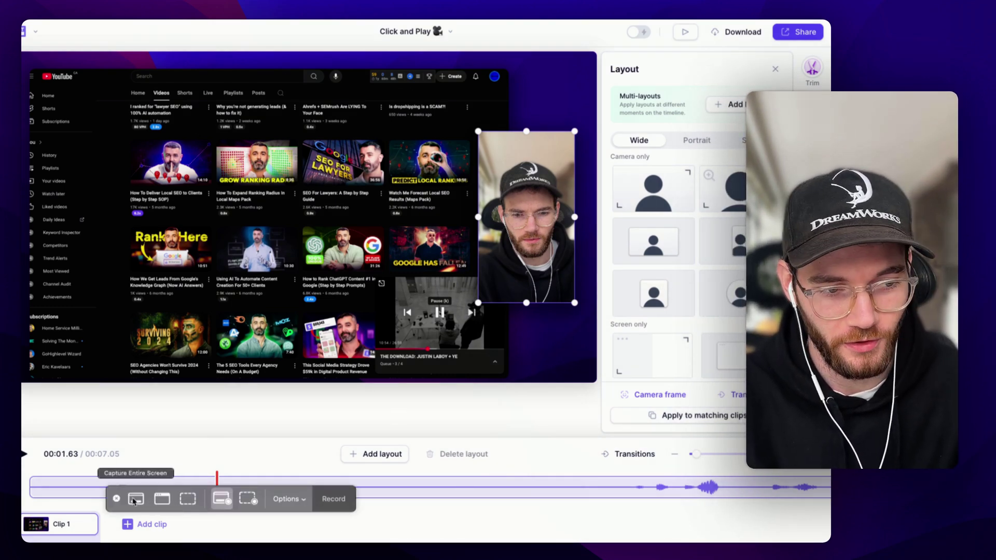
click(290, 501)
click(281, 507)
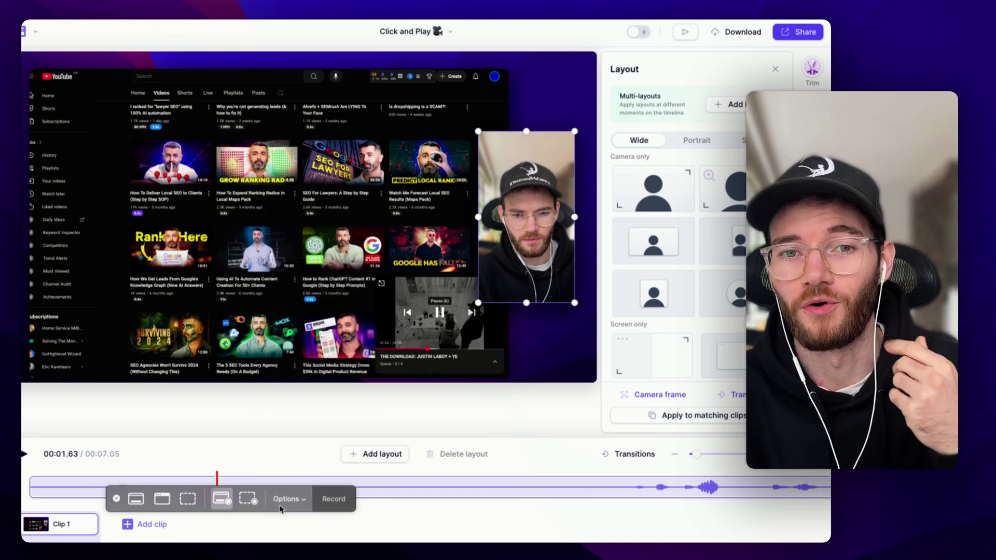
click(116, 499)
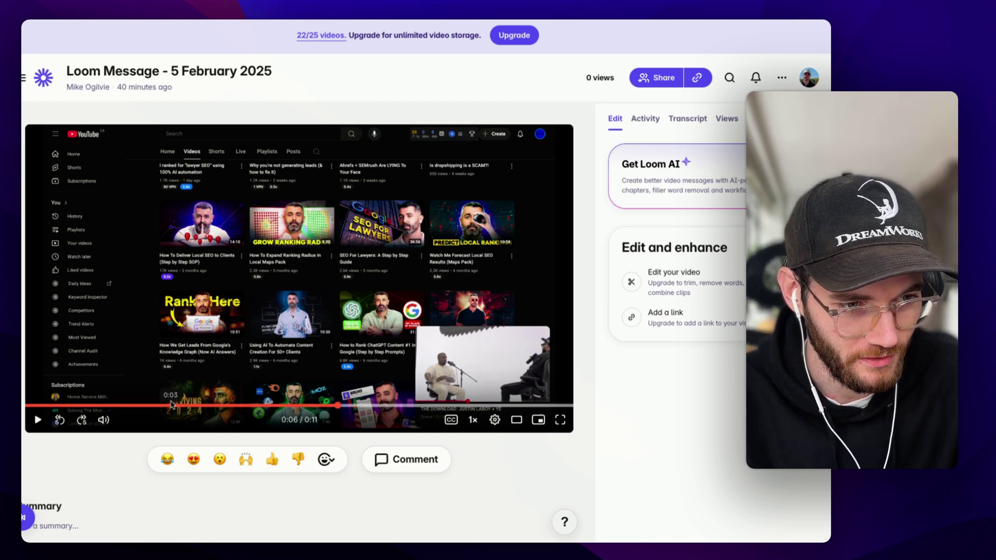
Step: Play back the Loom recording from about 0:03 to review its captured video and sound
click(175, 405)
click(460, 363)
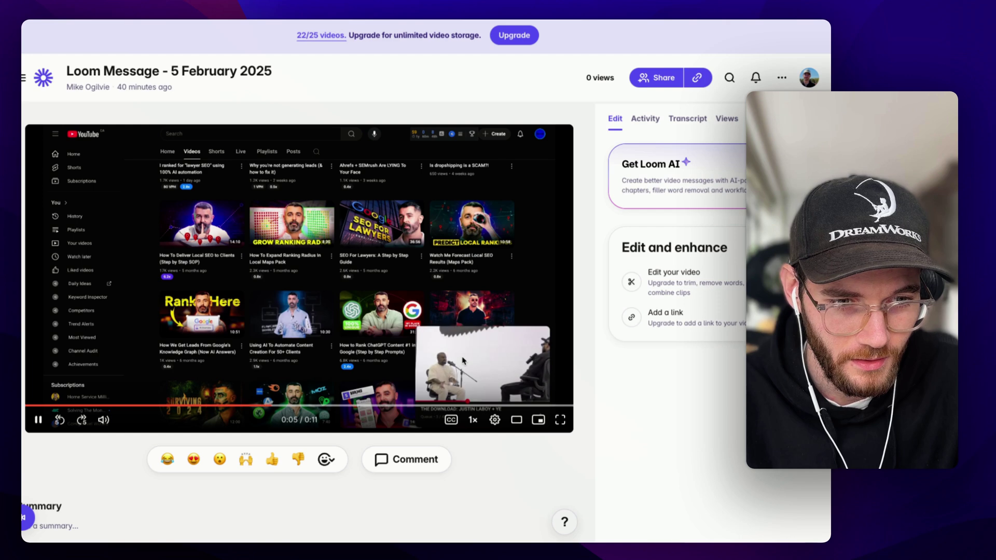
click(463, 361)
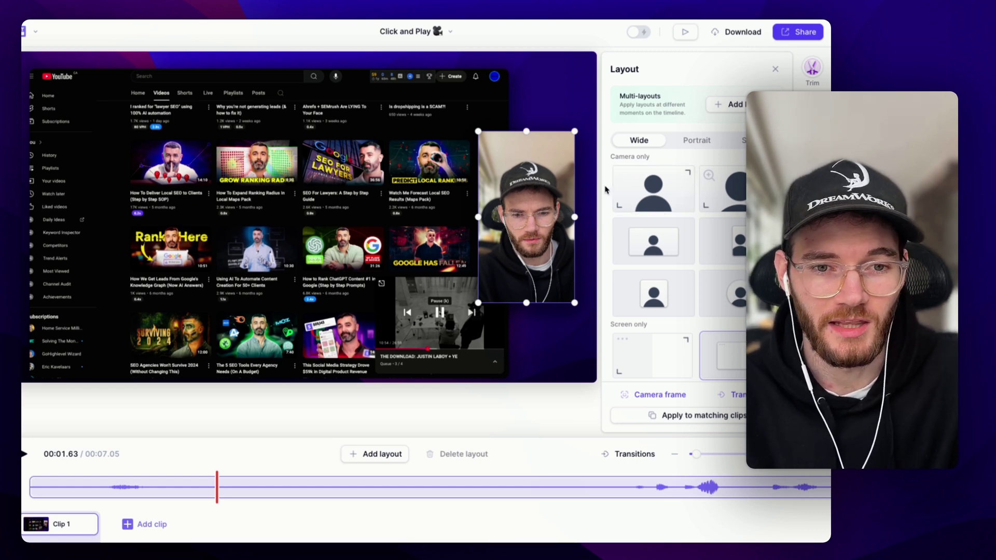
Step: In Tella, preview the Click and Play clip from 00:01.74 on the timeline
mouse_move(520, 236)
mouse_down()
mouse_move(346, 268)
mouse_move(515, 226)
mouse_up()
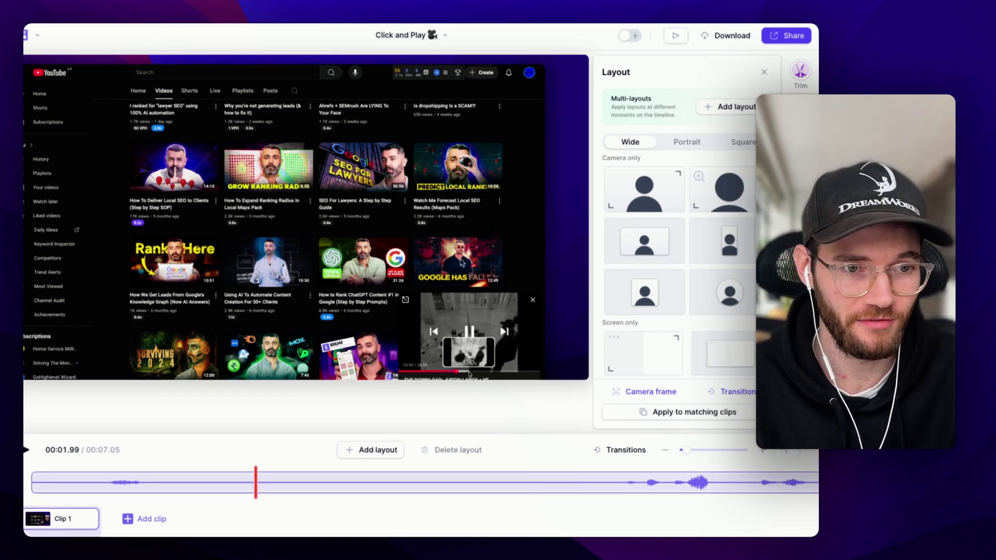
click(227, 485)
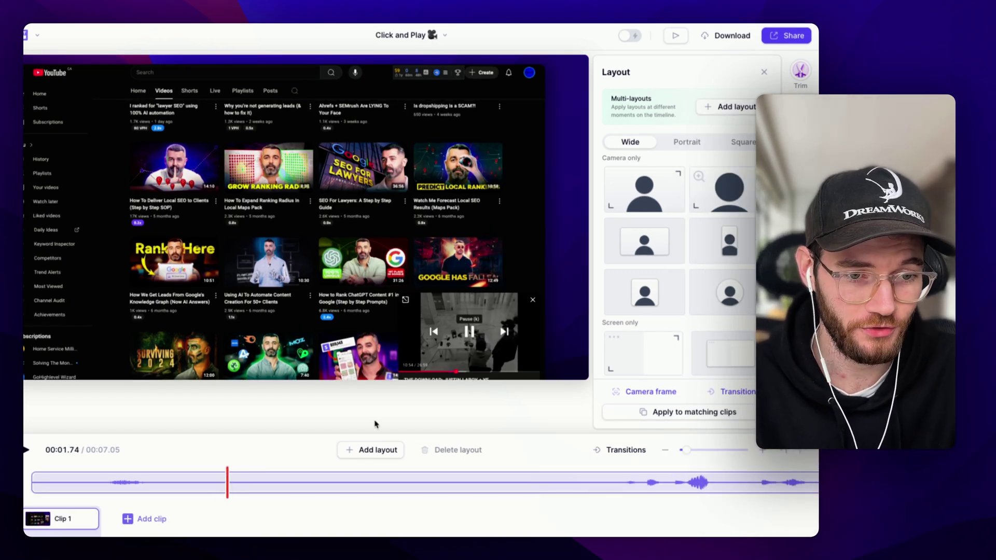
key(space)
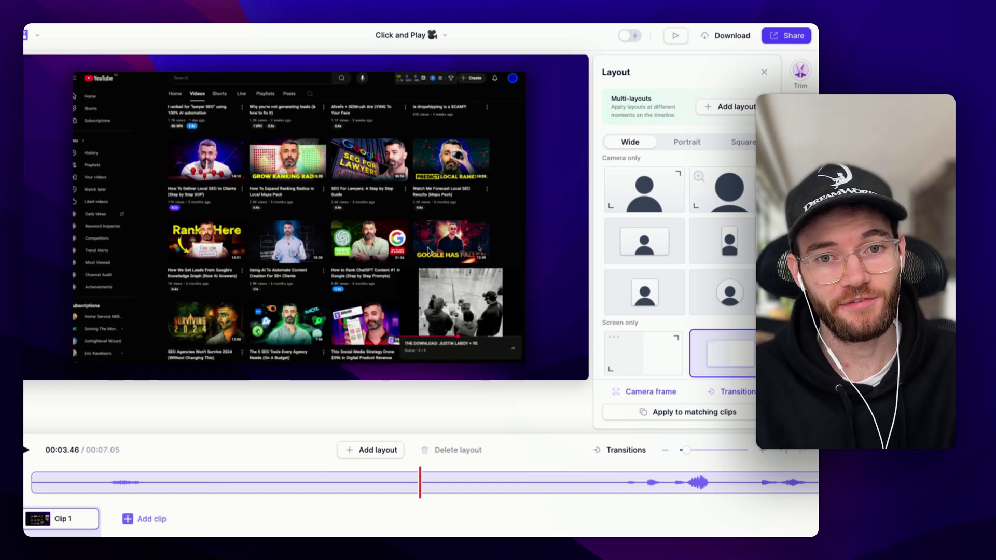
Step: Select the screen recording in the preview, and copy the link from the video's sharing options
click(428, 250)
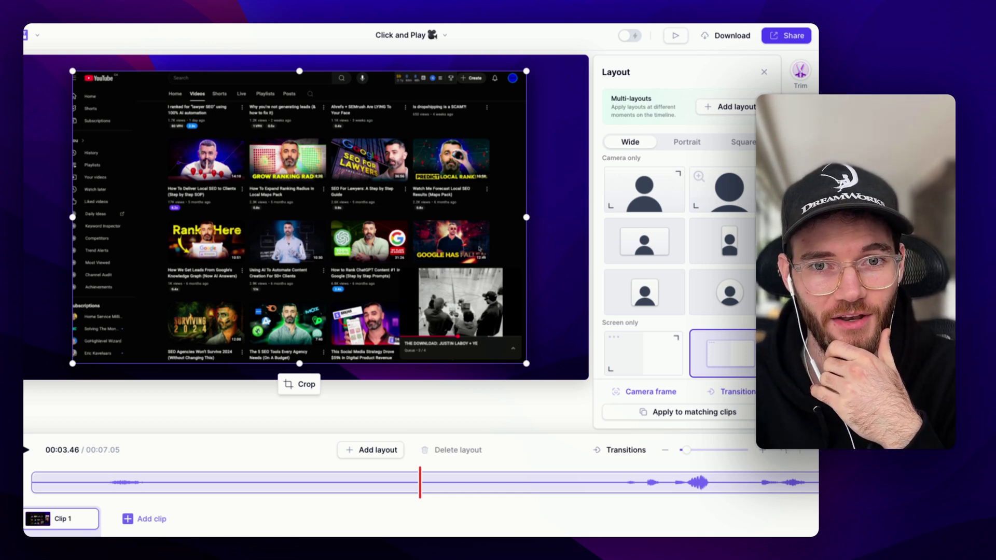
click(786, 36)
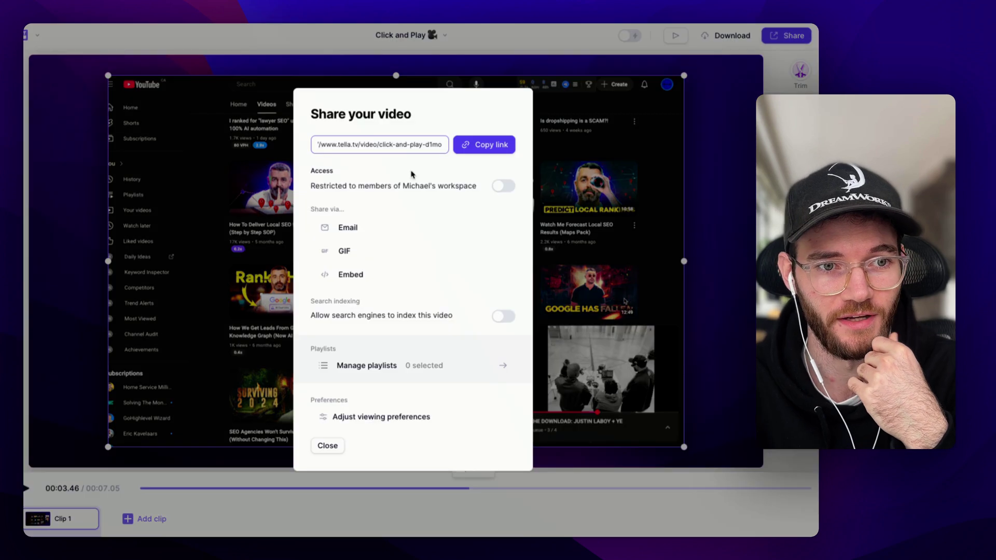
click(459, 141)
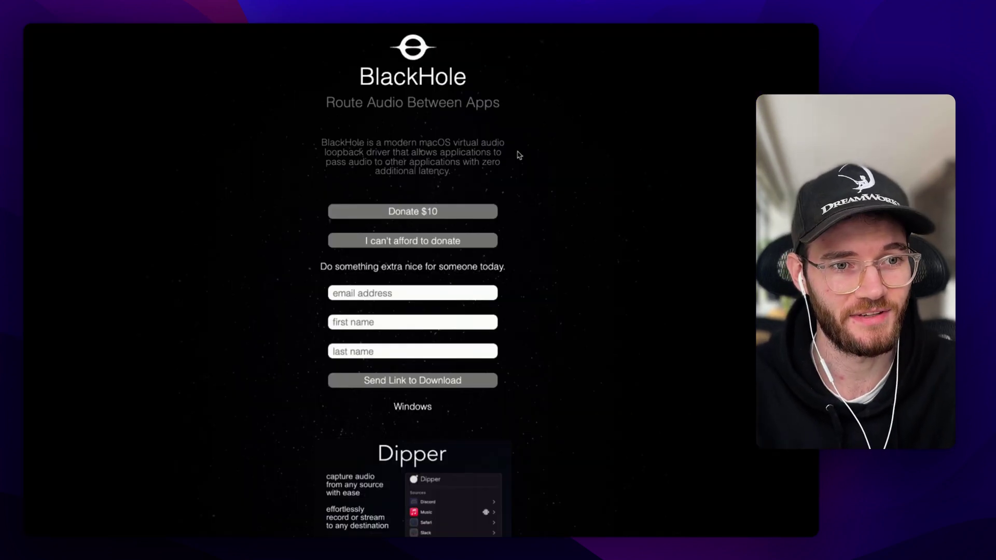
Step: Look through the BlackHole GitHub repository, and reveal the no-donation download form on the BlackHole website
scroll(519, 155, up, 3)
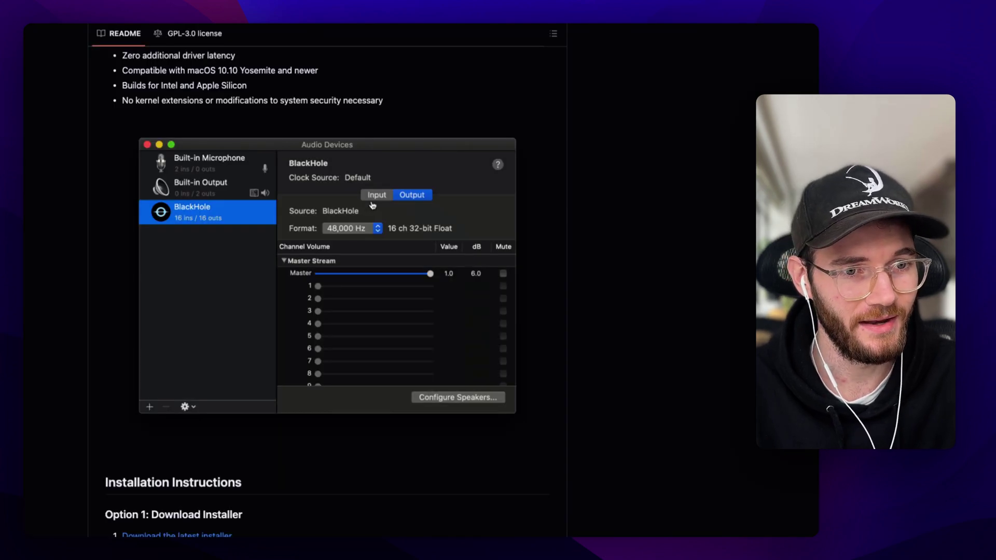
scroll(372, 205, up, 10)
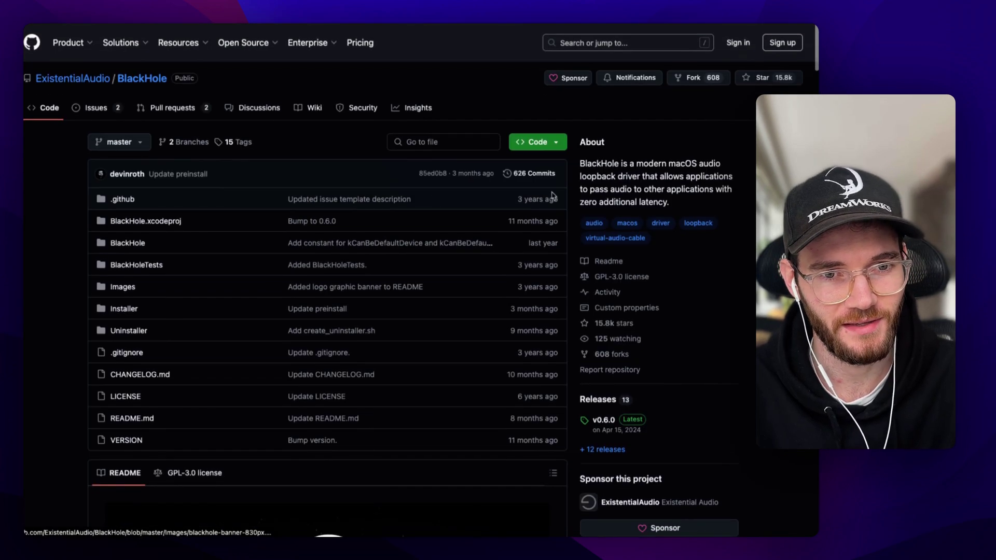
scroll(511, 266, down, 3)
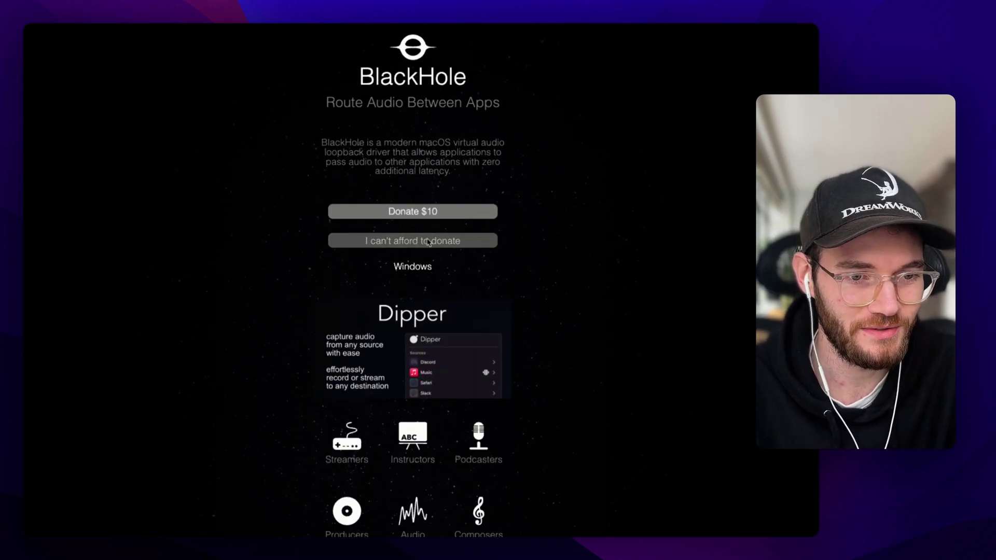
click(428, 242)
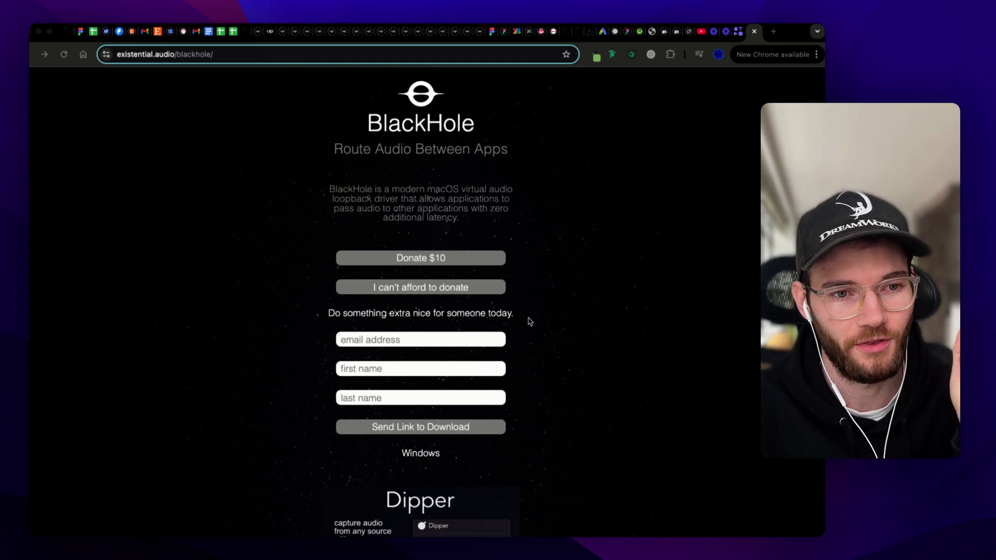
Step: Search the Mac for Audio MIDI Setup and open it
key(F4)
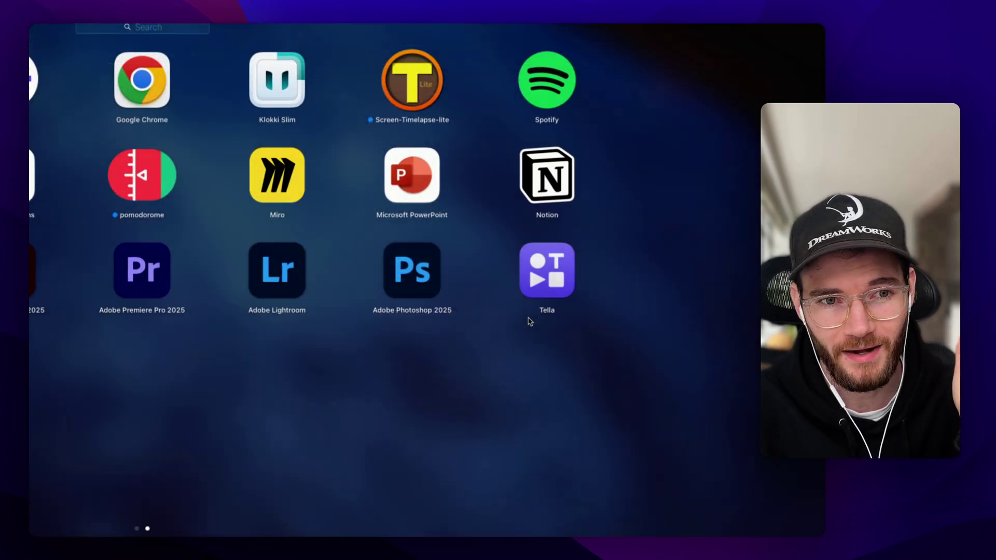
click(528, 348)
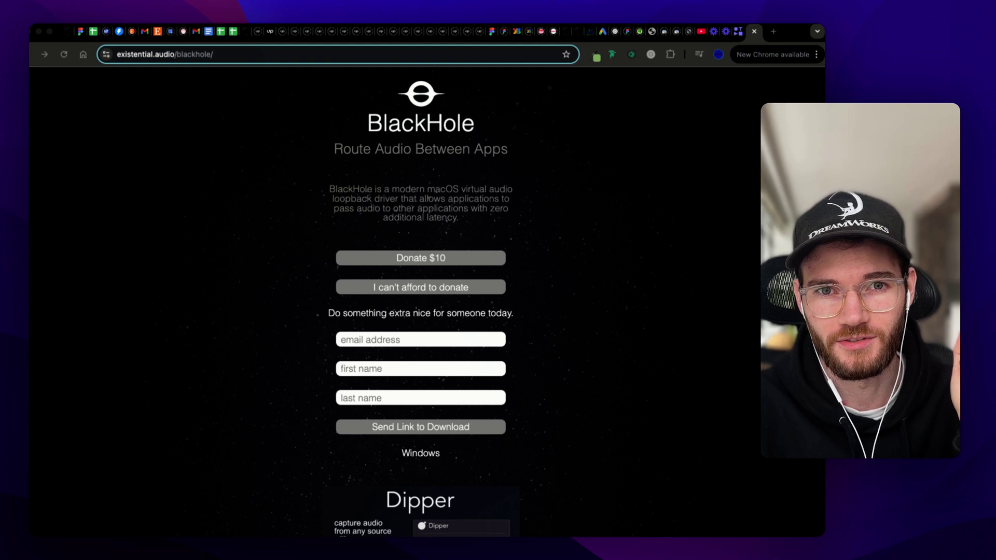
key(super+space)
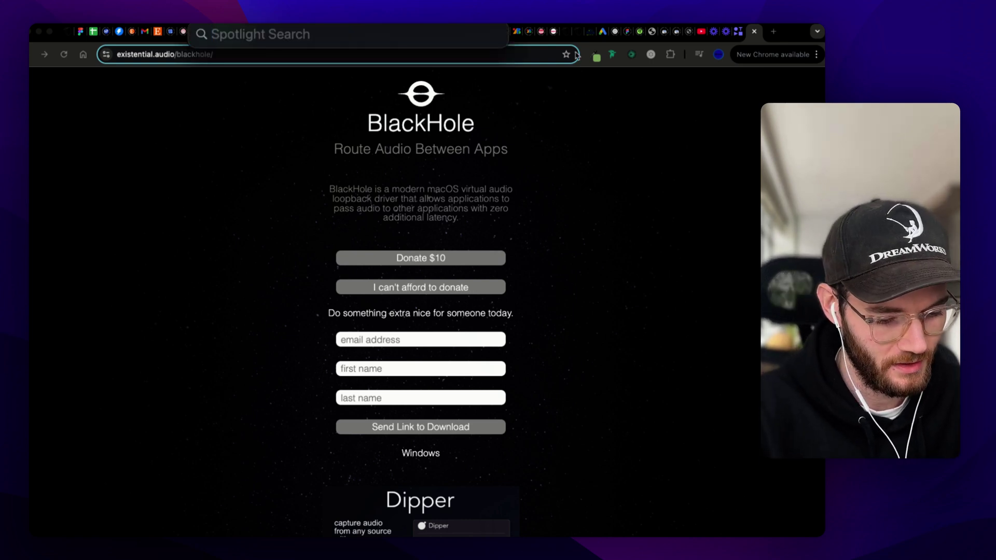
text(aud)
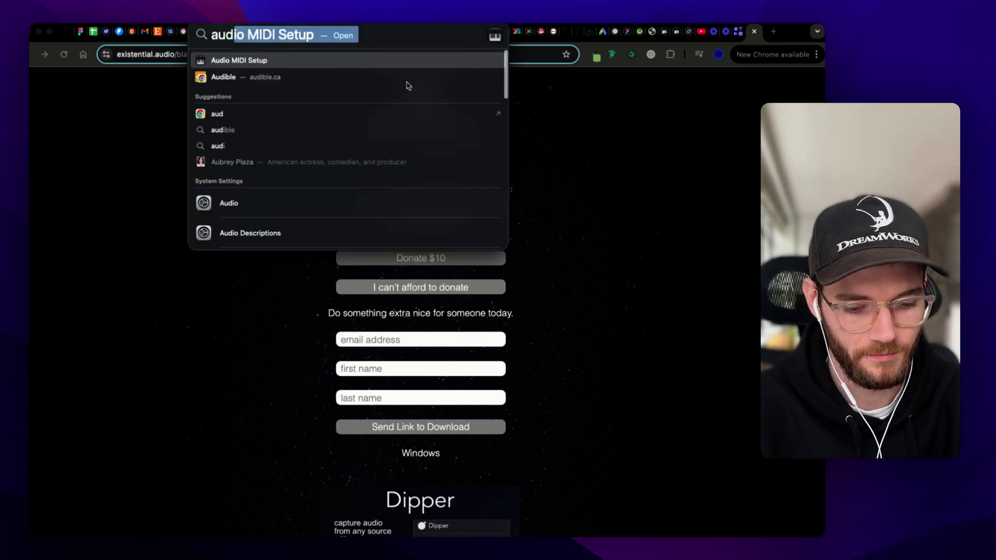
key(Return)
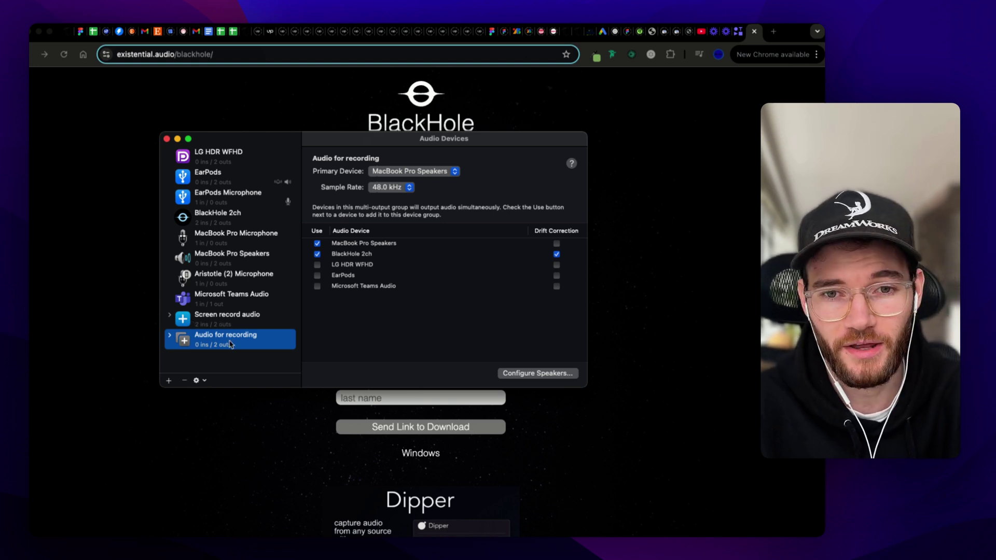
Step: Create an aggregate device with its default name and enable BlackHole 2ch as its only subdevice
click(169, 382)
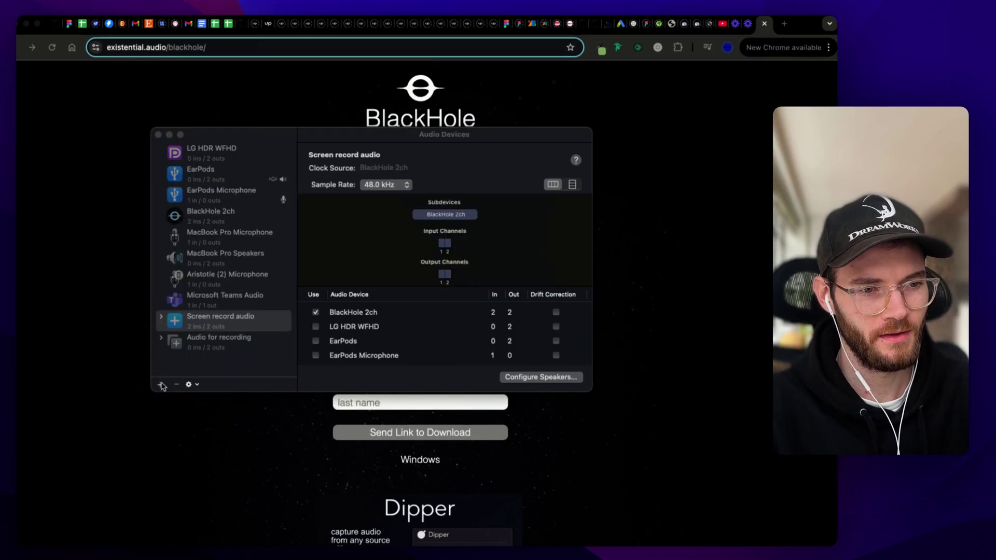
click(161, 384)
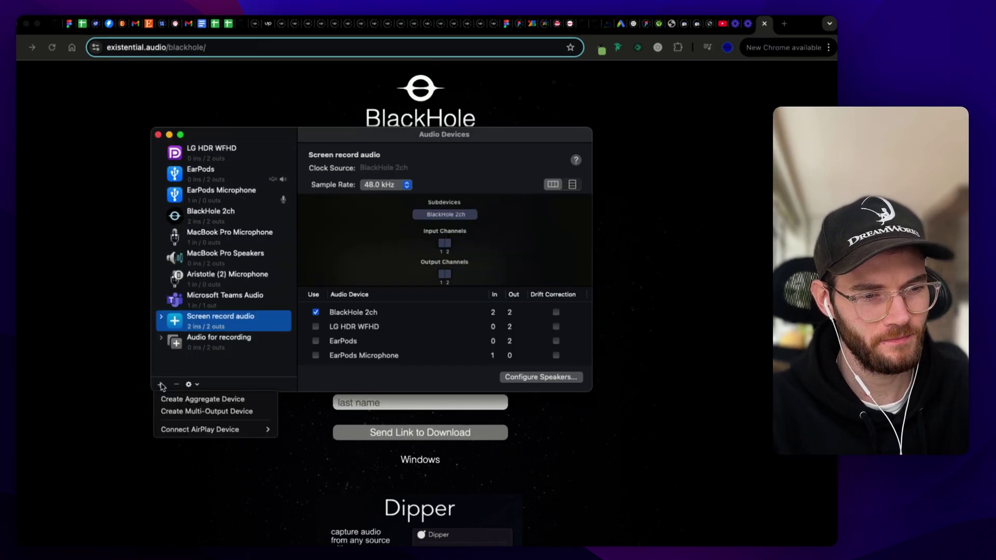
click(200, 400)
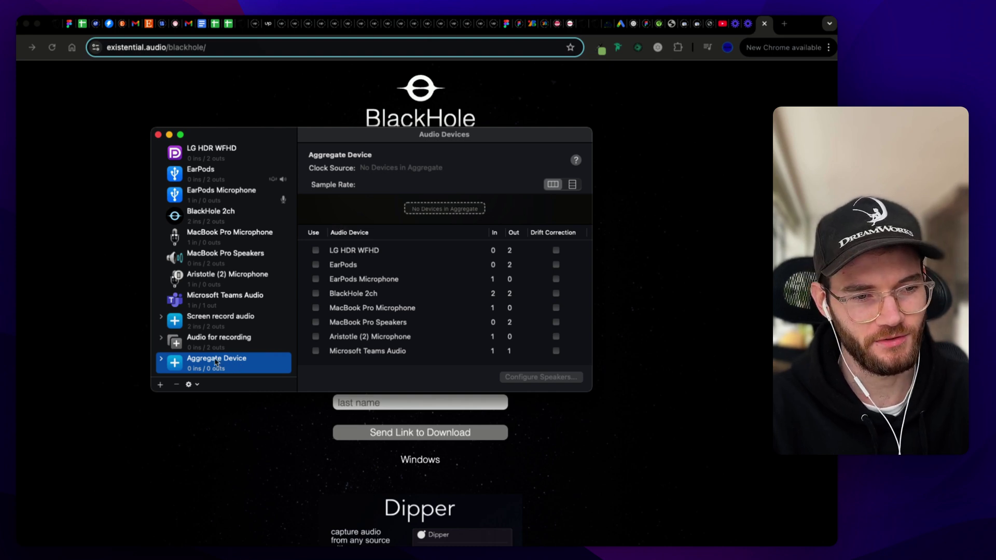
double_click(217, 359)
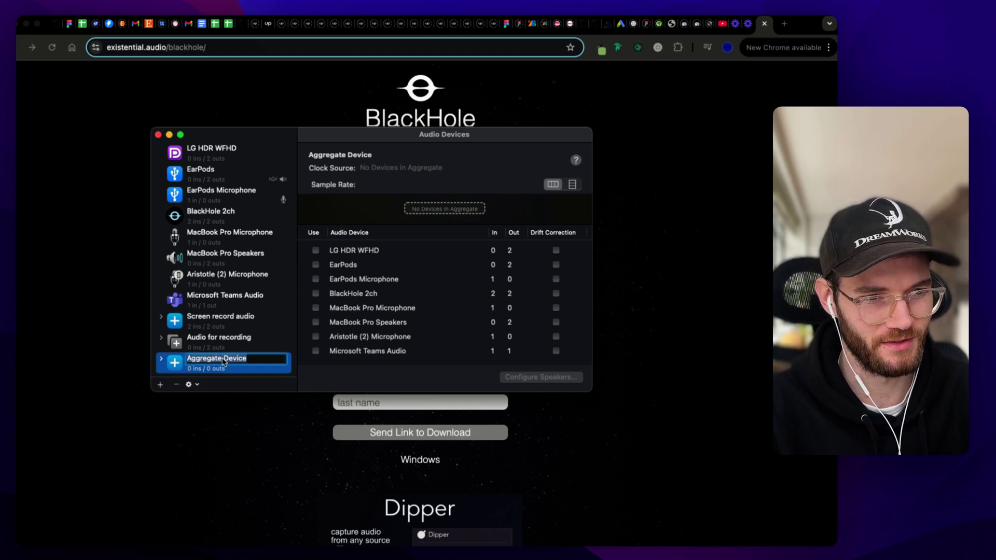
click(265, 375)
scroll(238, 363, down, 1)
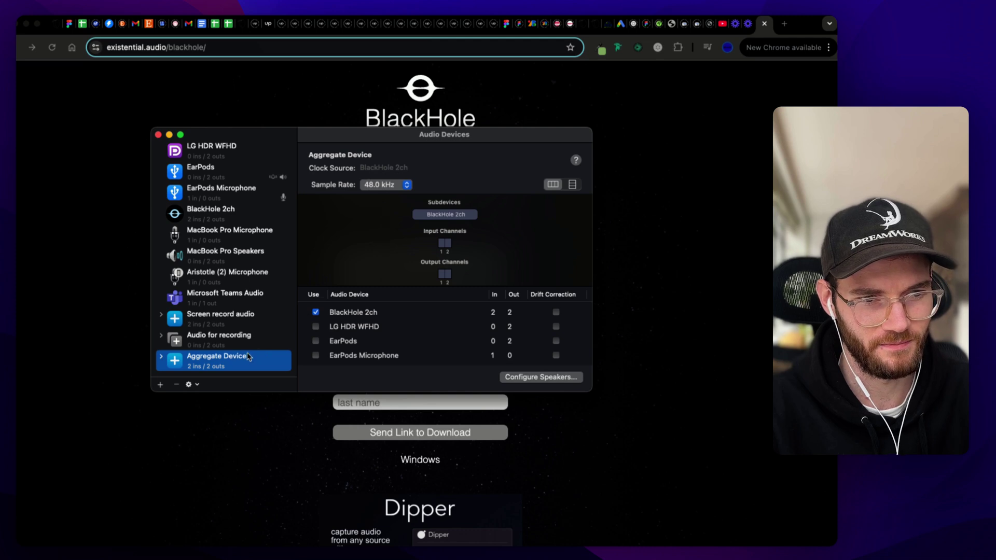
scroll(205, 359, down, 1)
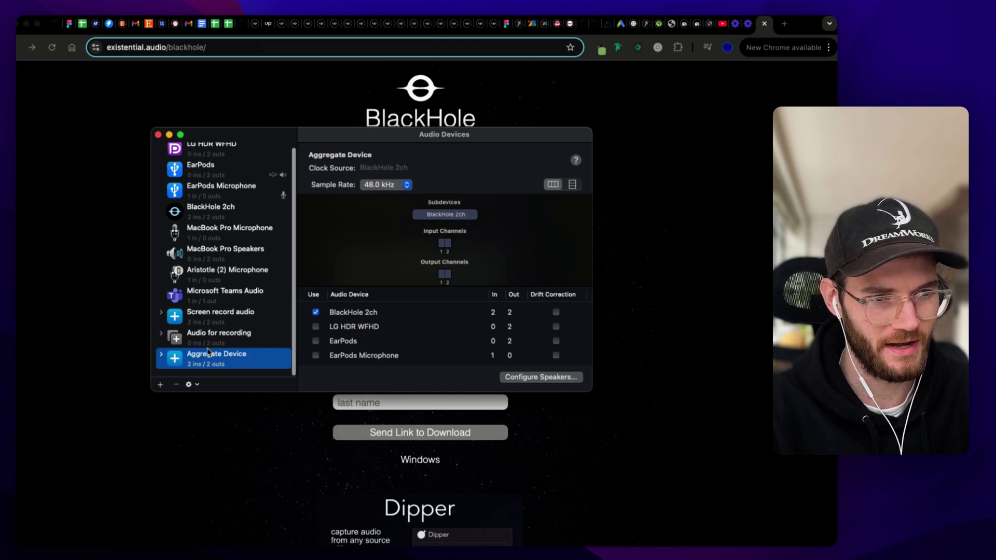
Step: Create a multi-output device and name it "Audio needed for recording"
click(160, 384)
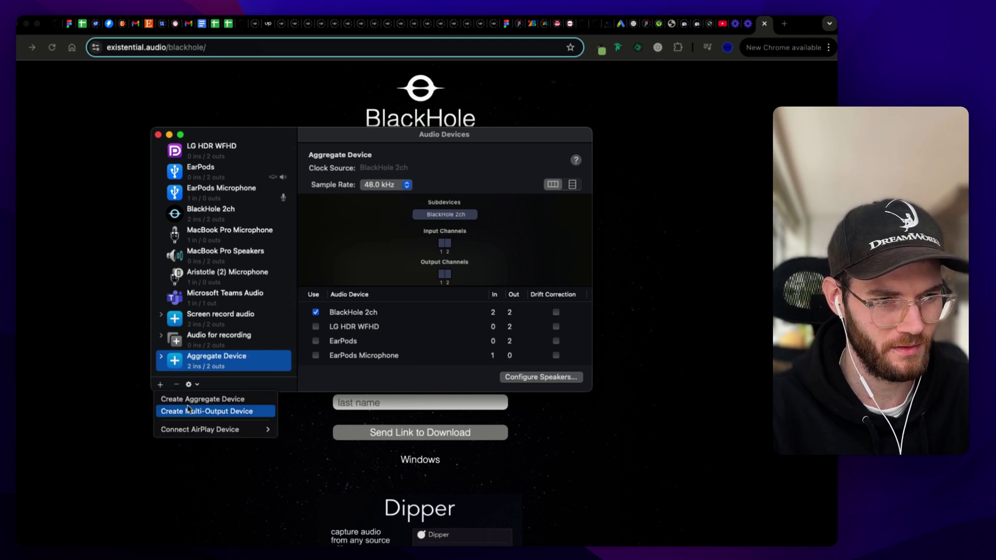
click(210, 413)
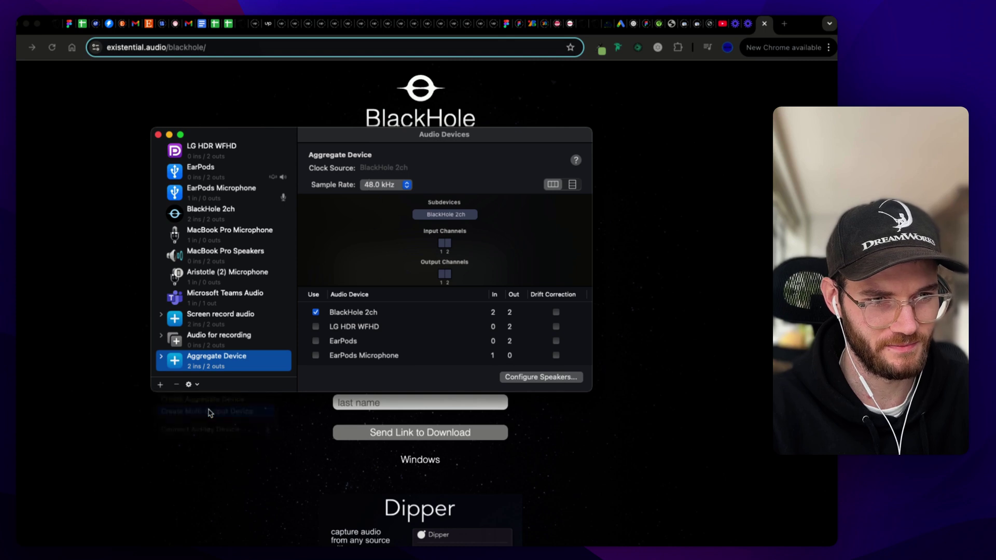
scroll(236, 331, down, 1)
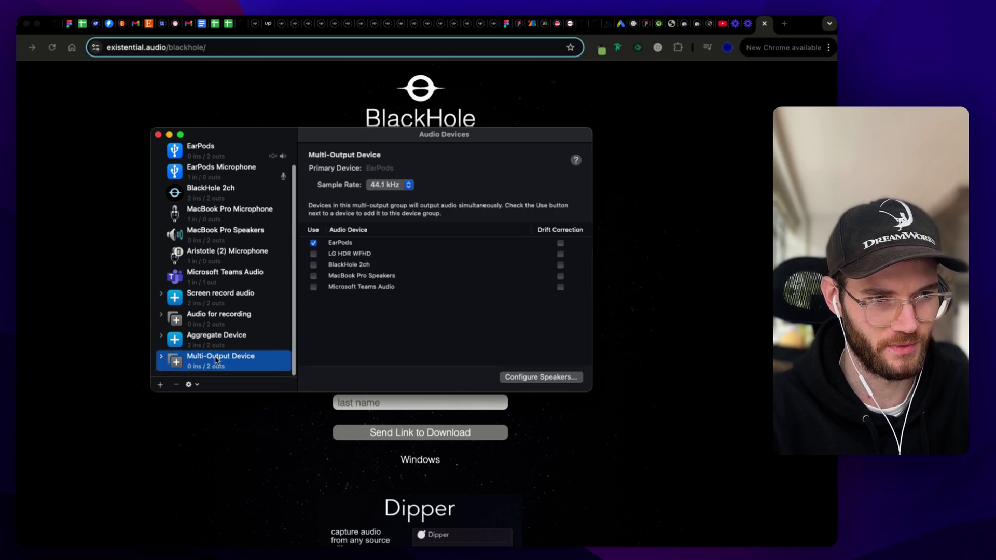
click(227, 356)
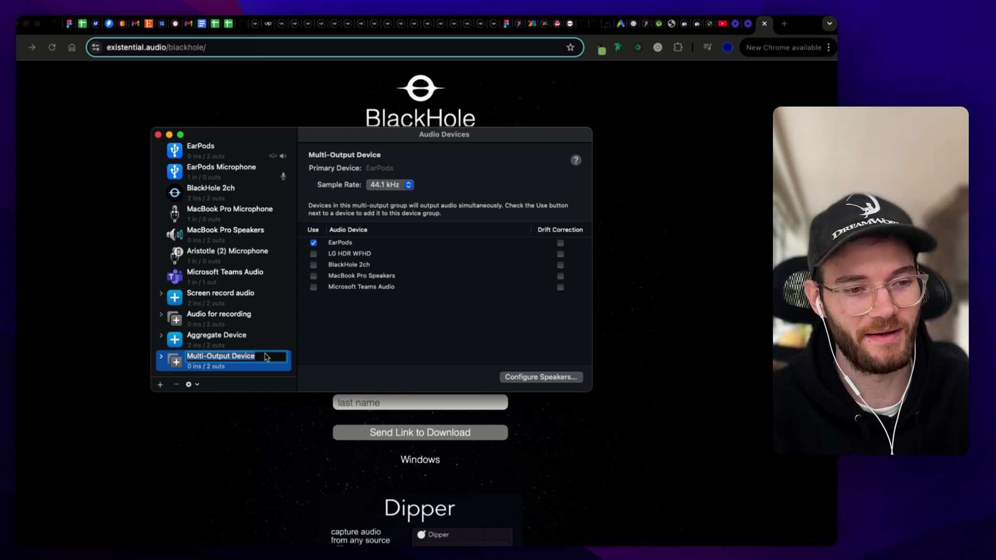
text(A)
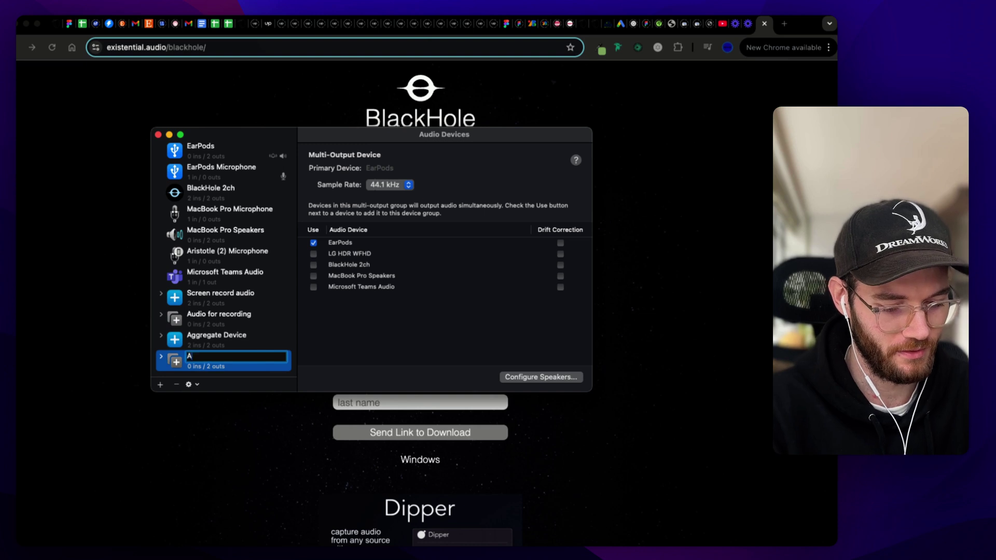
text(udio needed for recording)
key(Return)
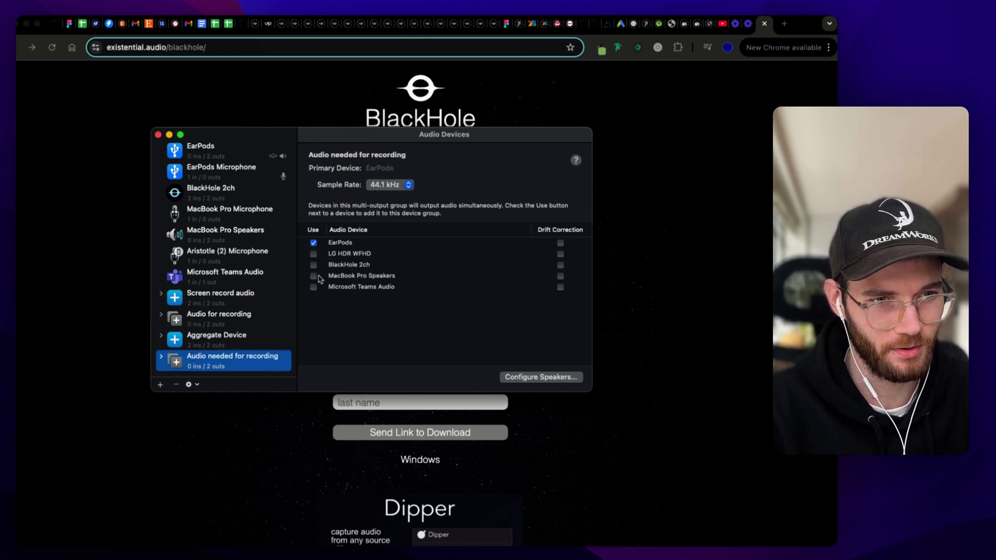
Step: Enable MacBook Pro Speakers and BlackHole 2ch in the "Audio needed for recording" device, and disable EarPods
click(314, 276)
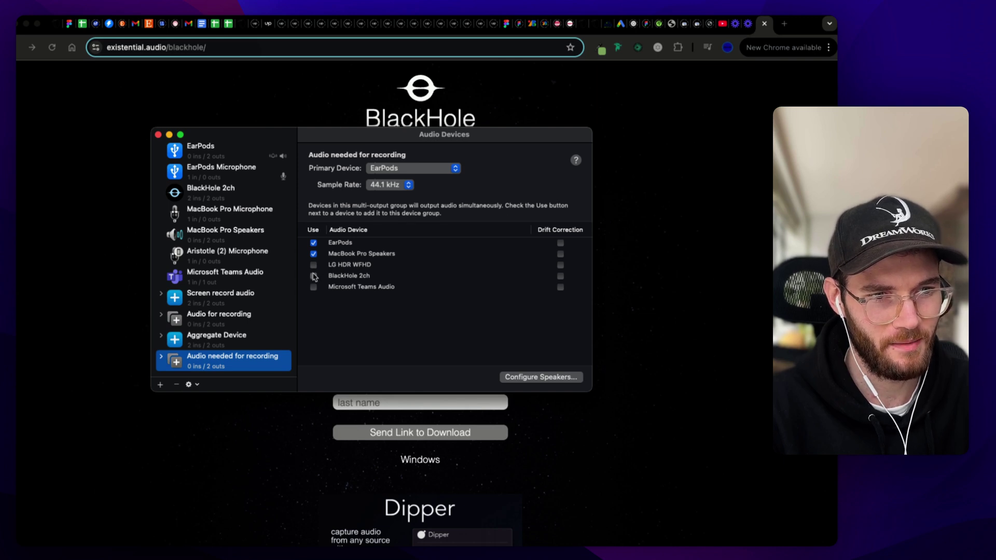
click(314, 276)
click(314, 243)
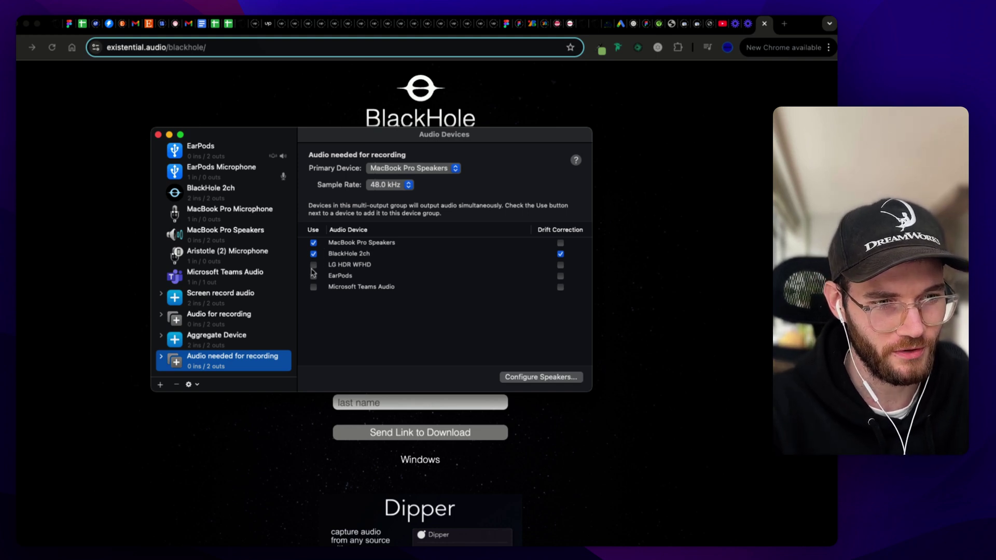
click(229, 323)
click(245, 357)
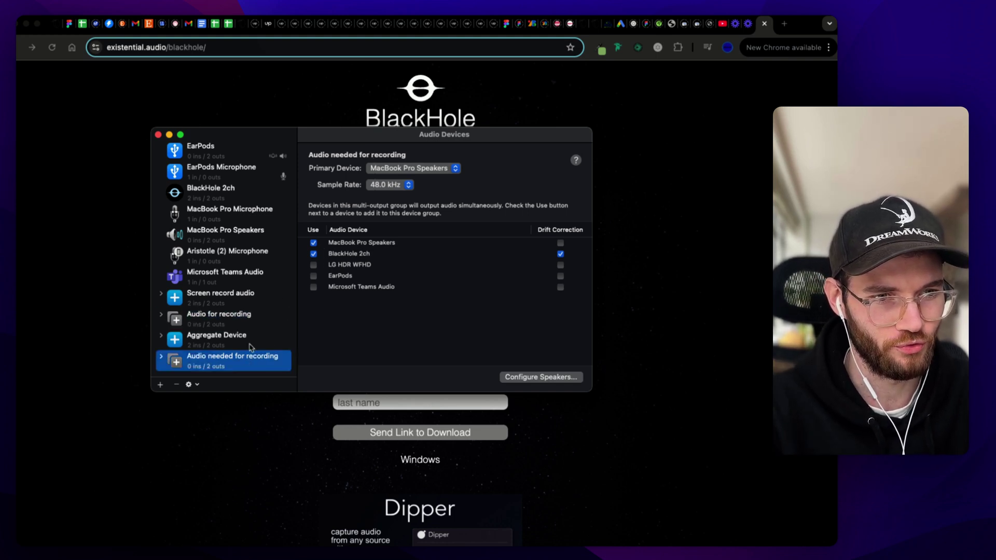
Step: Remove MacBook Pro Speakers from the "Audio needed for recording" multi-output device and add it again
click(314, 243)
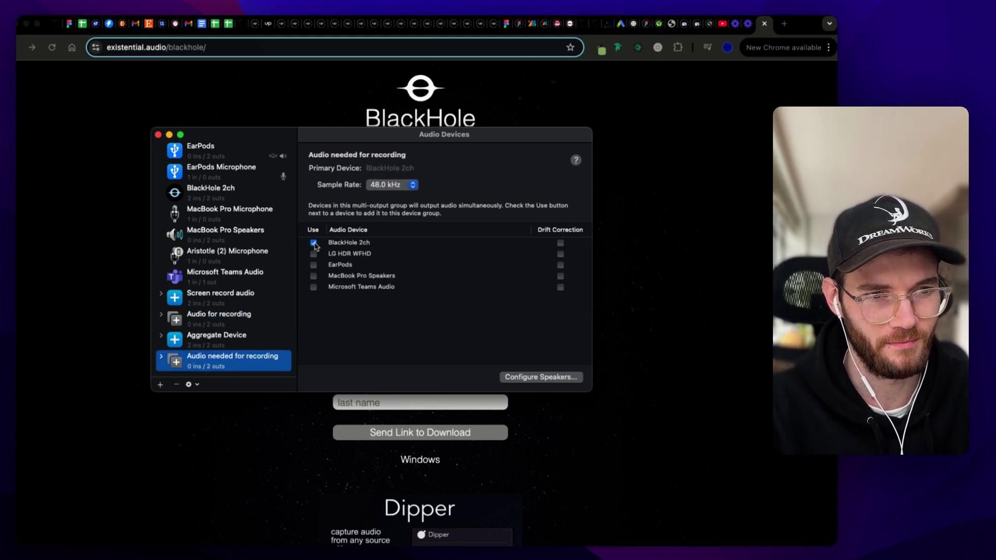
click(313, 276)
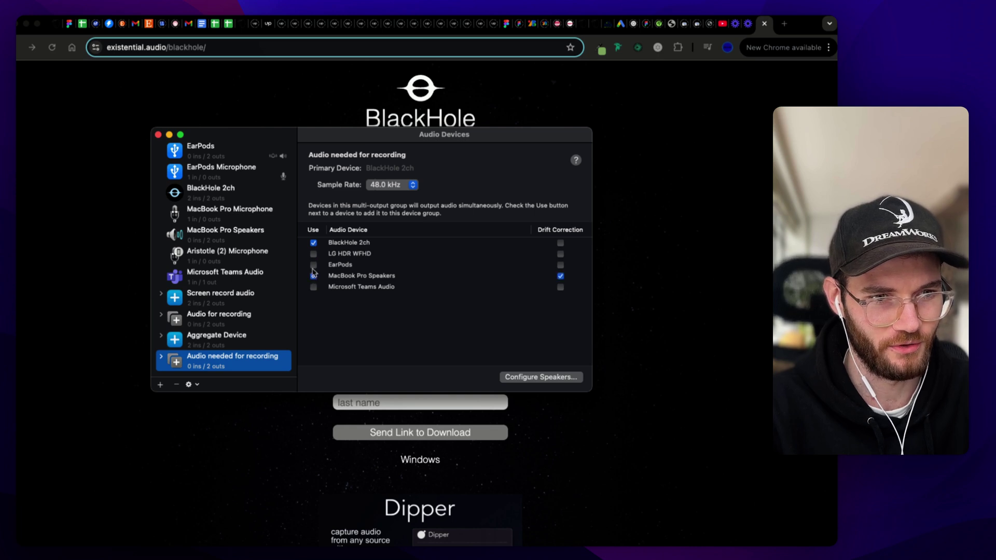
click(314, 243)
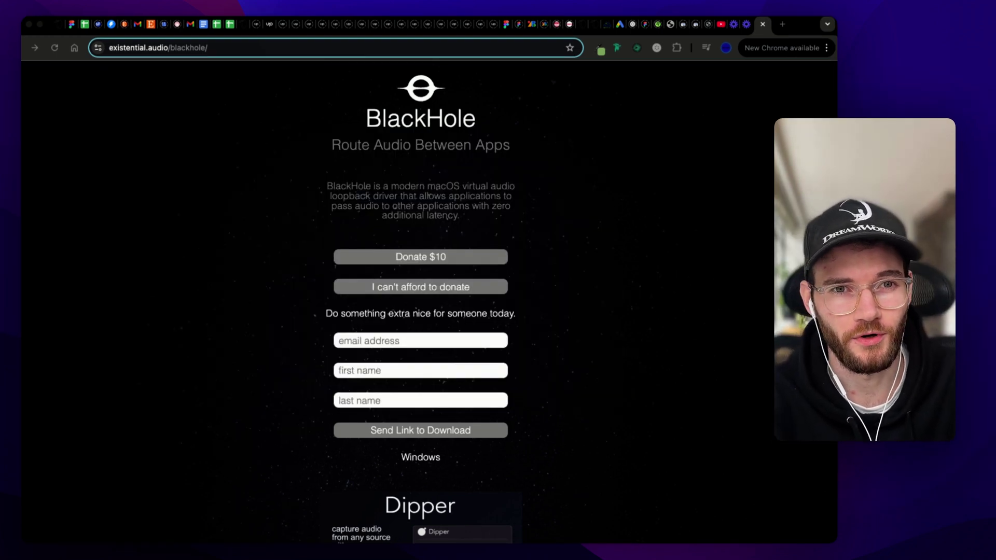
Step: Raise the EarPods output volume to about half and set the Mac's sound output to Audio for recording
click(626, 9)
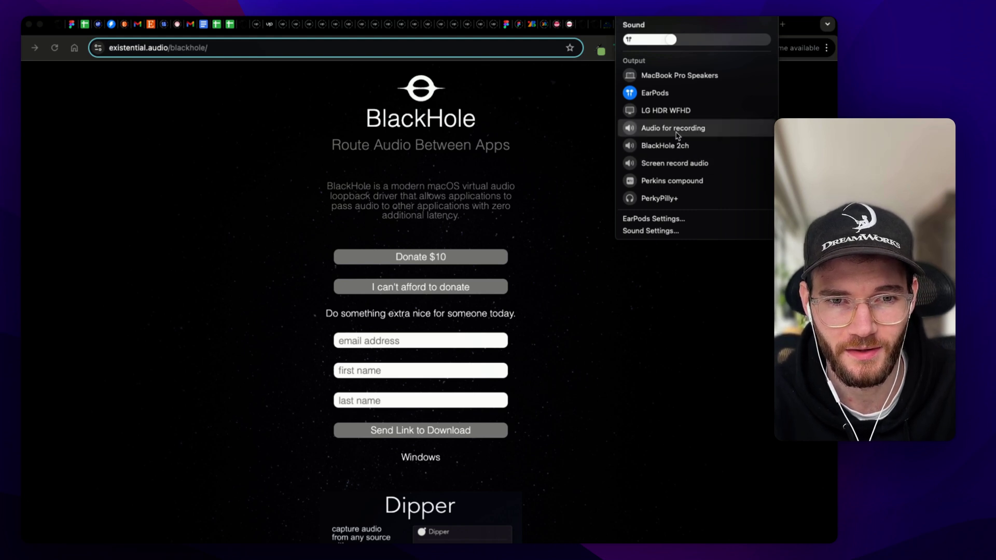
click(691, 133)
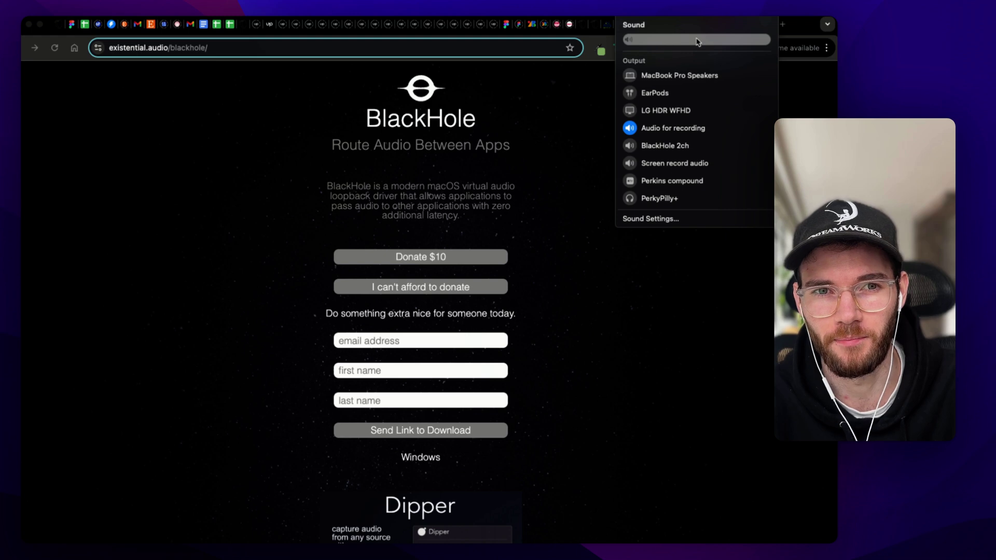
click(673, 92)
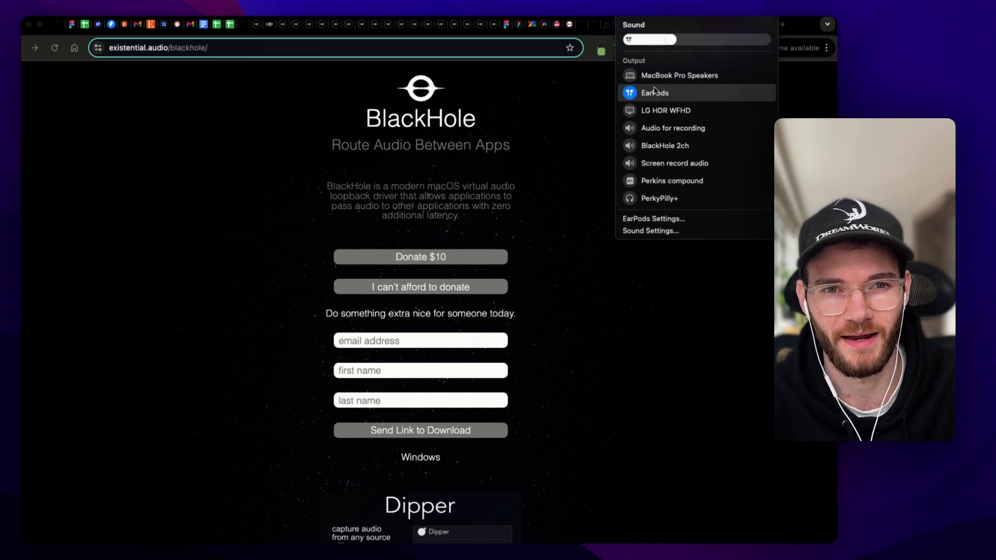
drag(671, 39, 699, 48)
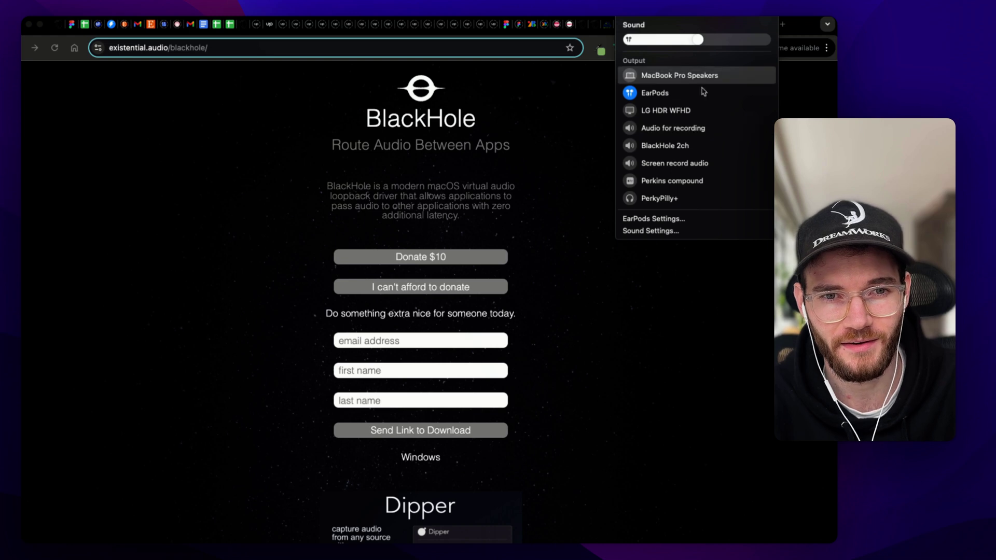
click(674, 130)
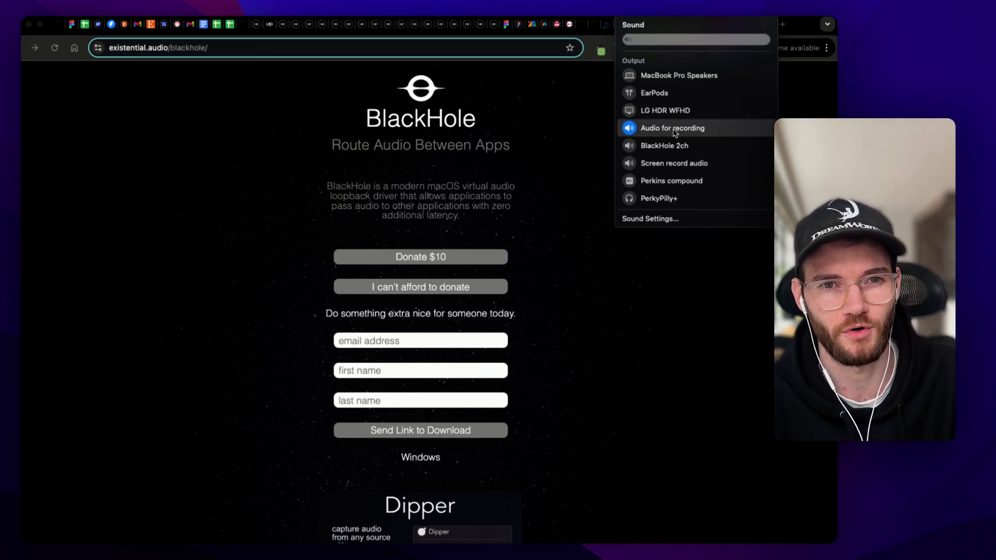
click(635, 336)
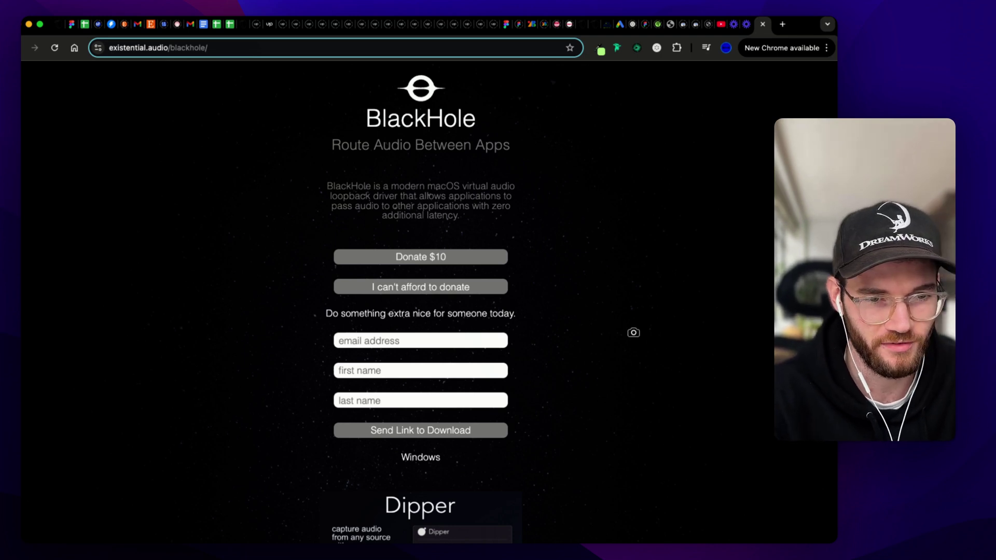
Step: Open the Mac's screen recording controls and check the microphone options and the selected sound output
key(super+shift+5)
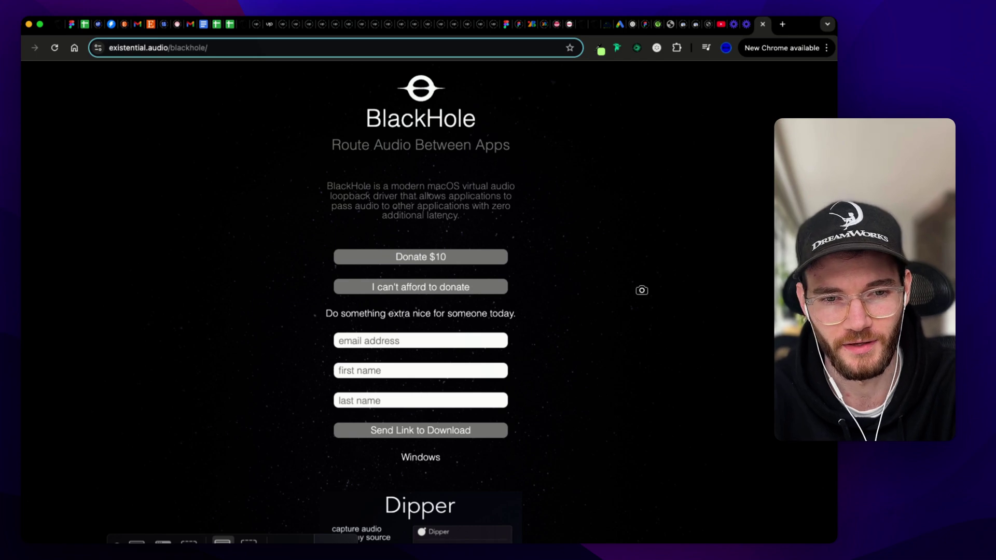
key(F4)
key(F4)
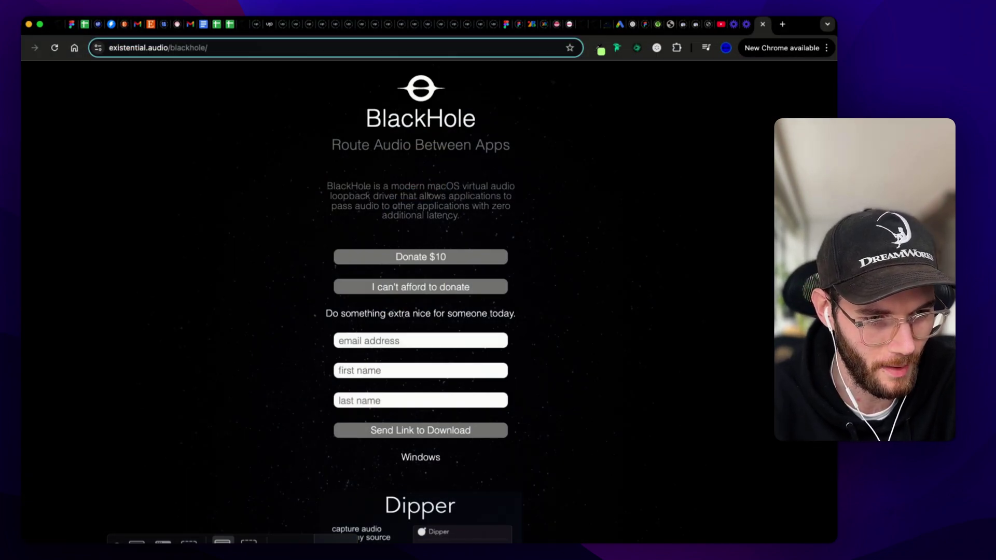
click(293, 541)
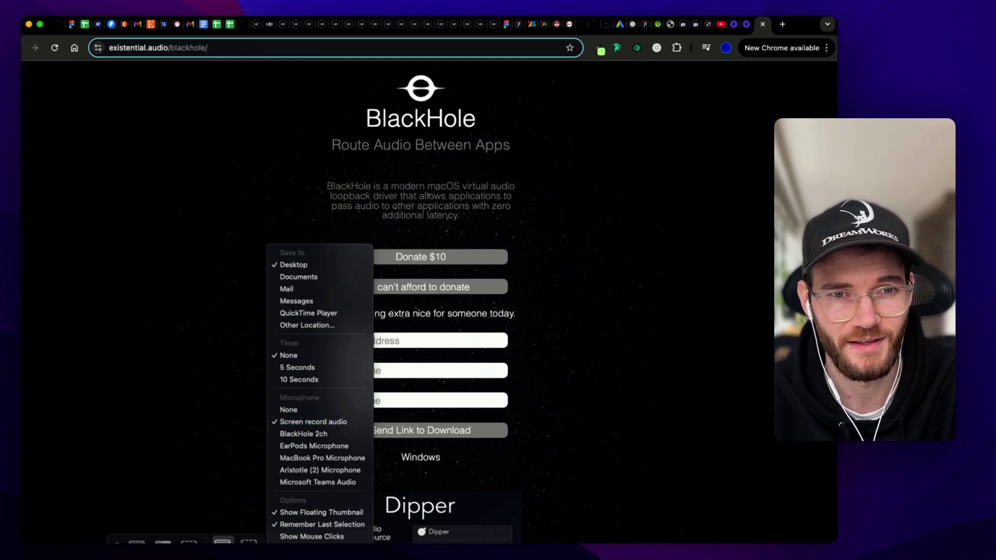
click(624, 12)
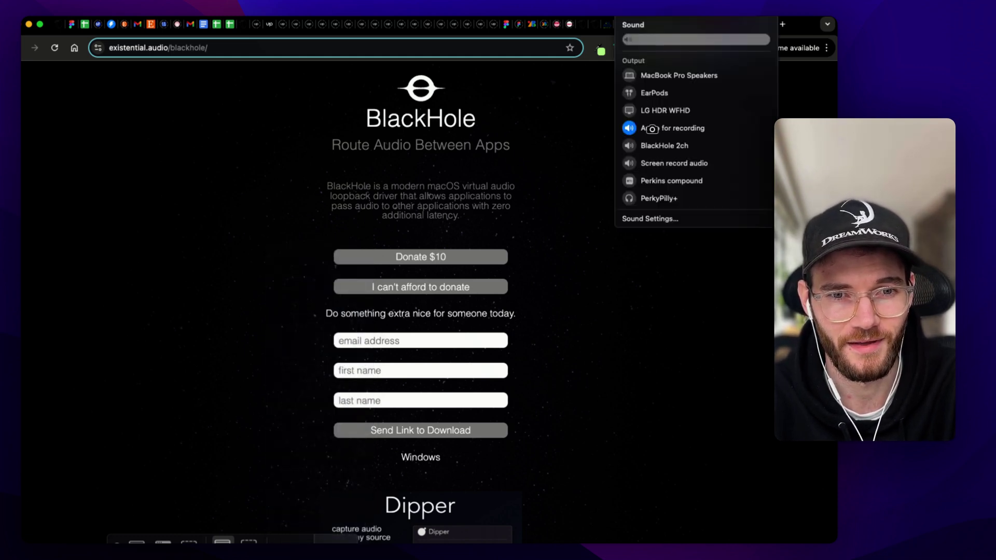
Step: Choose Screen record audio as the recording microphone and start an entire-screen recording of Display 1
click(289, 546)
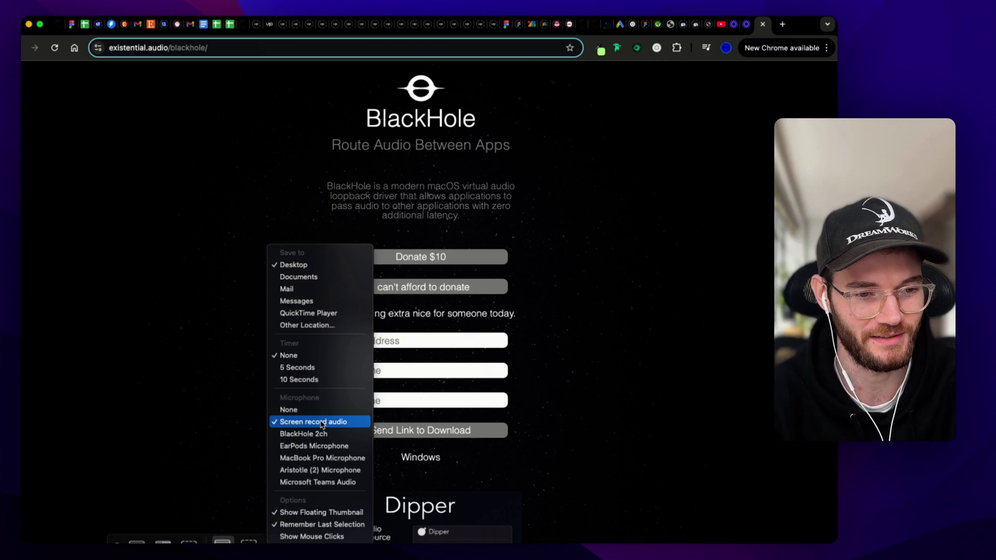
click(322, 422)
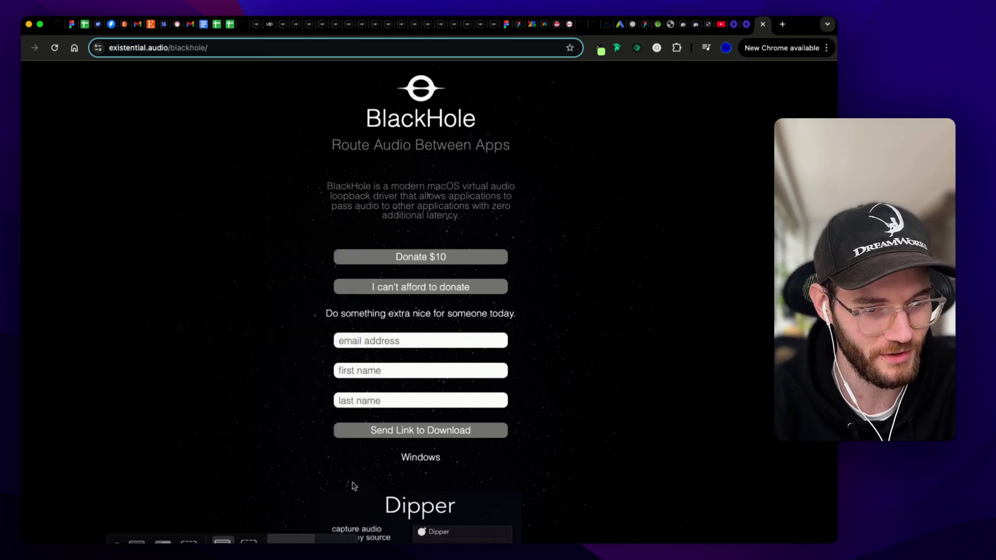
click(336, 541)
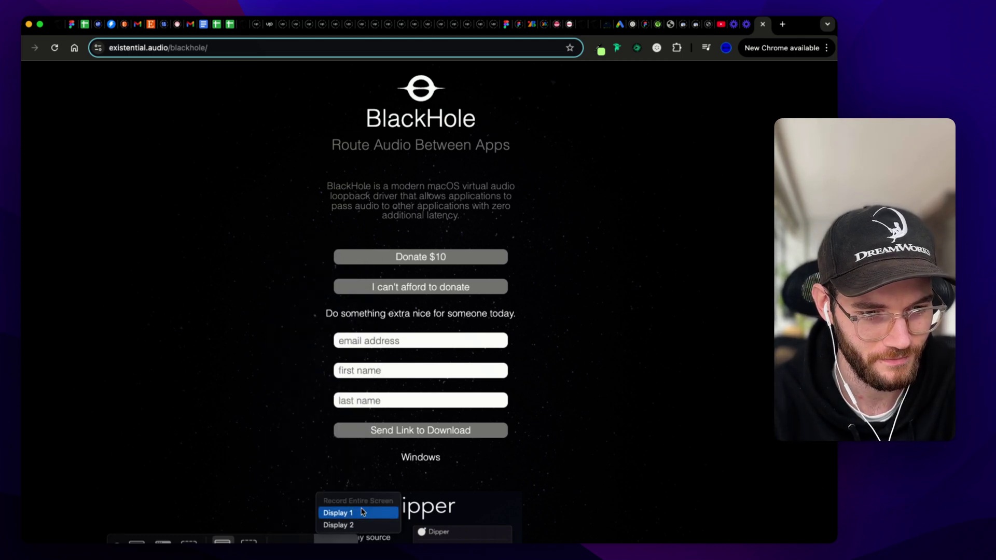
click(358, 513)
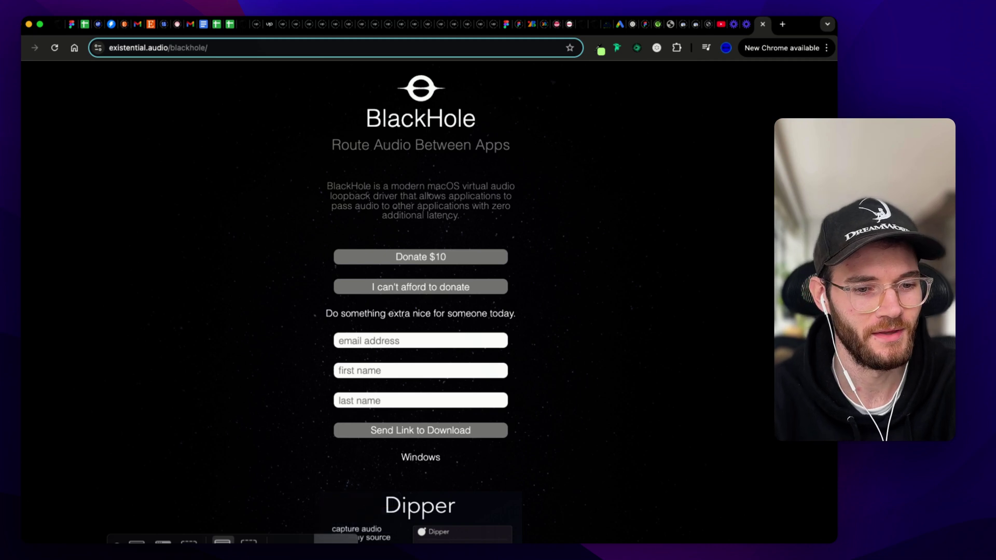